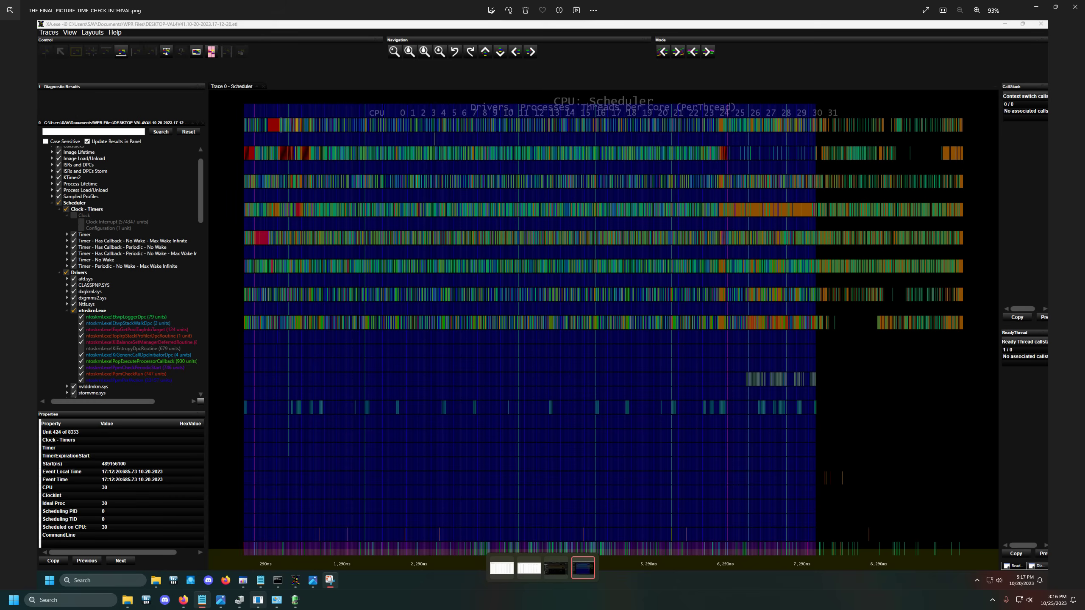
Leave the xperf trace screenshot and bring PowerSettingsExplorer forward from the taskbar
mouse_move(259, 604)
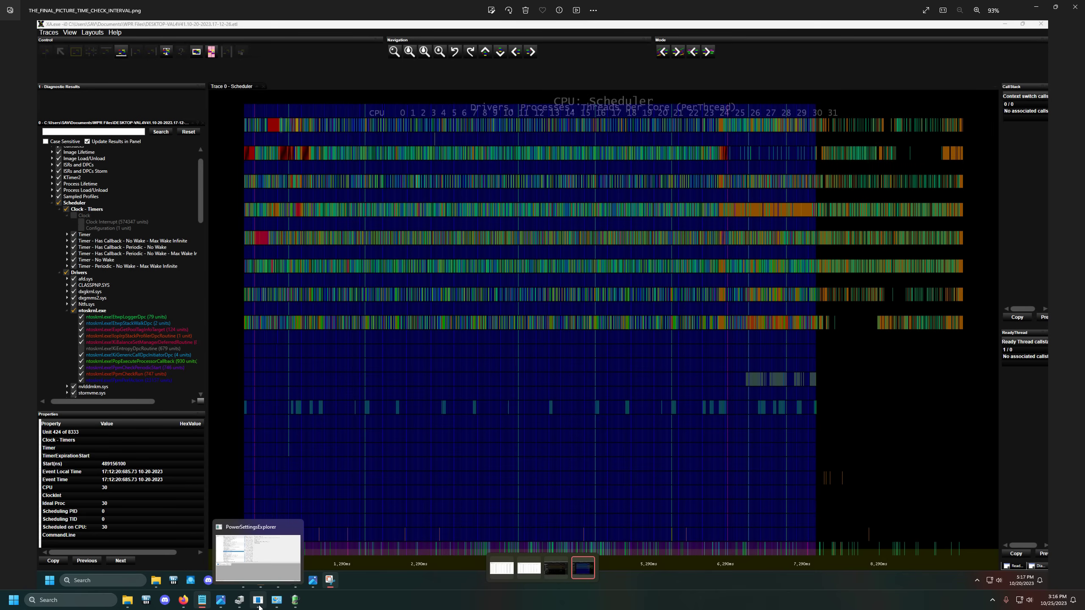
left_click(259, 606)
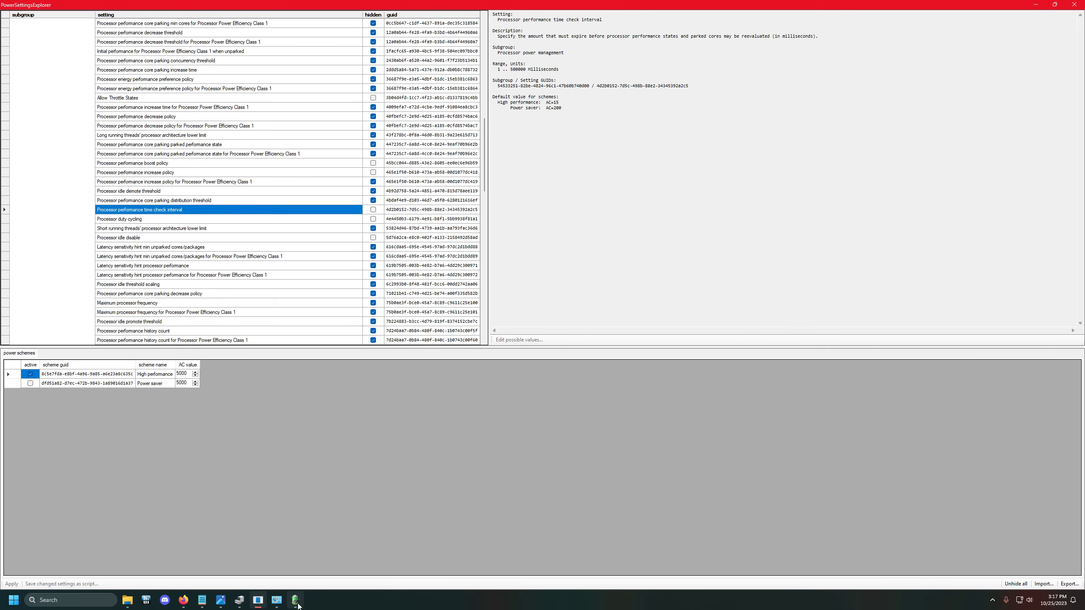
mouse_move(206, 605)
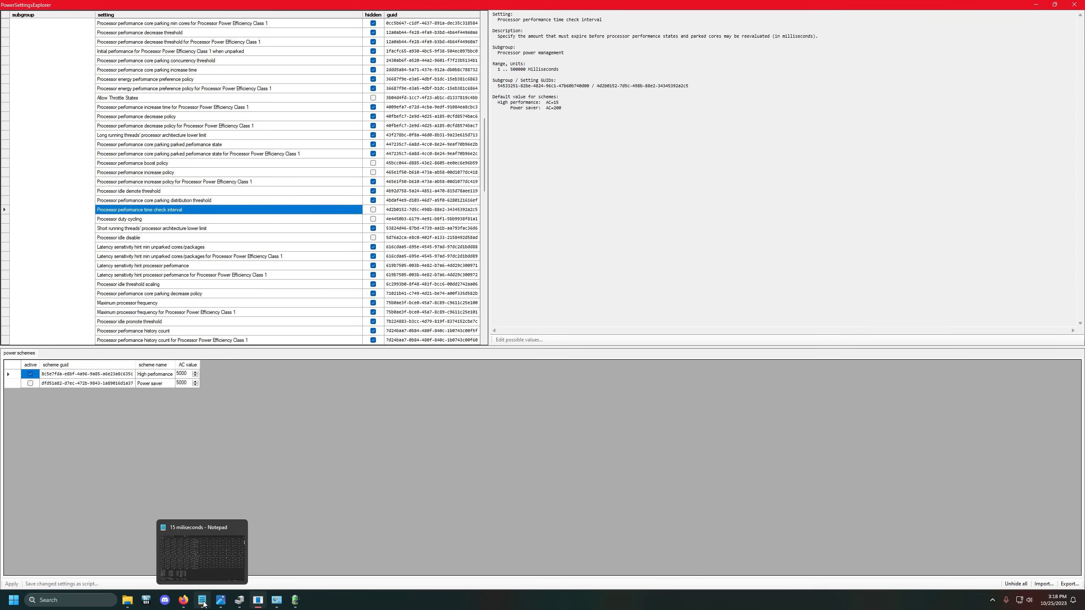
left_click(203, 603)
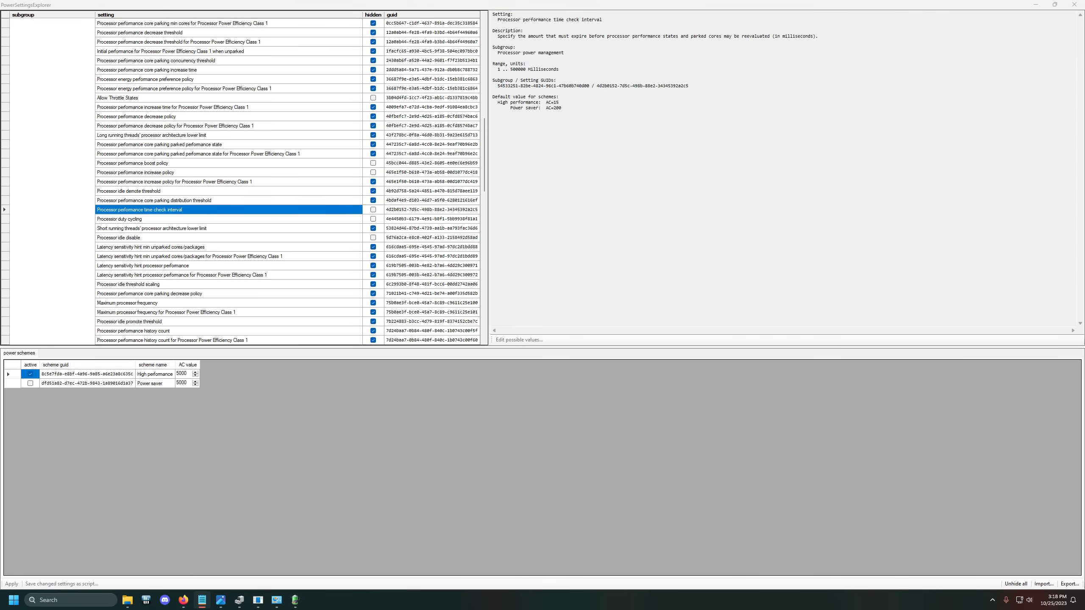
Minimize PowerSettingsExplorer and read through the 15 miliseconds DPC log in a maximized Notepad
left_click(1036, 6)
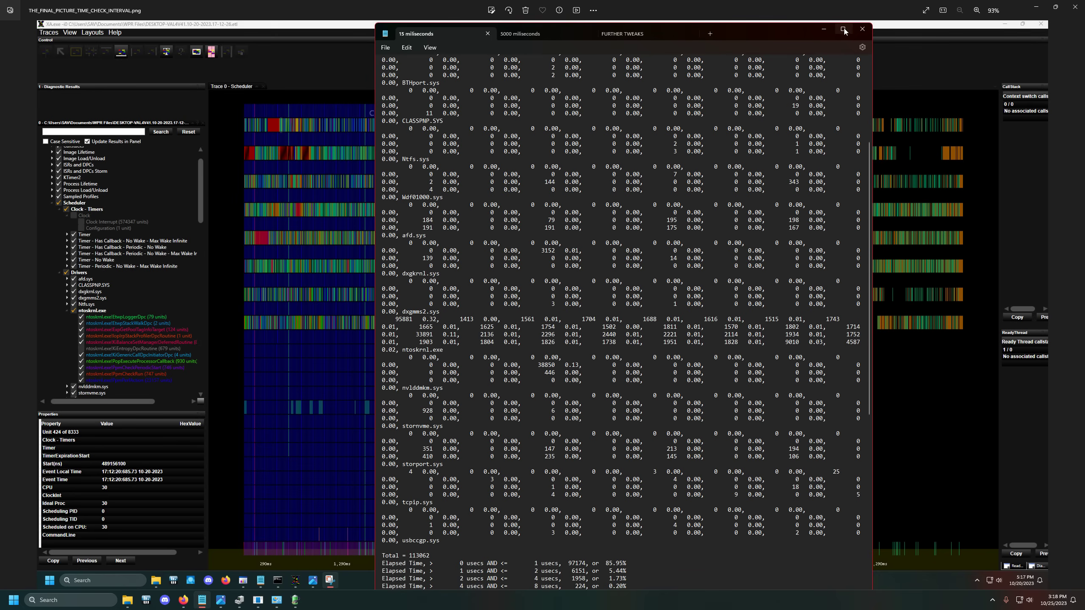
left_click(851, 33)
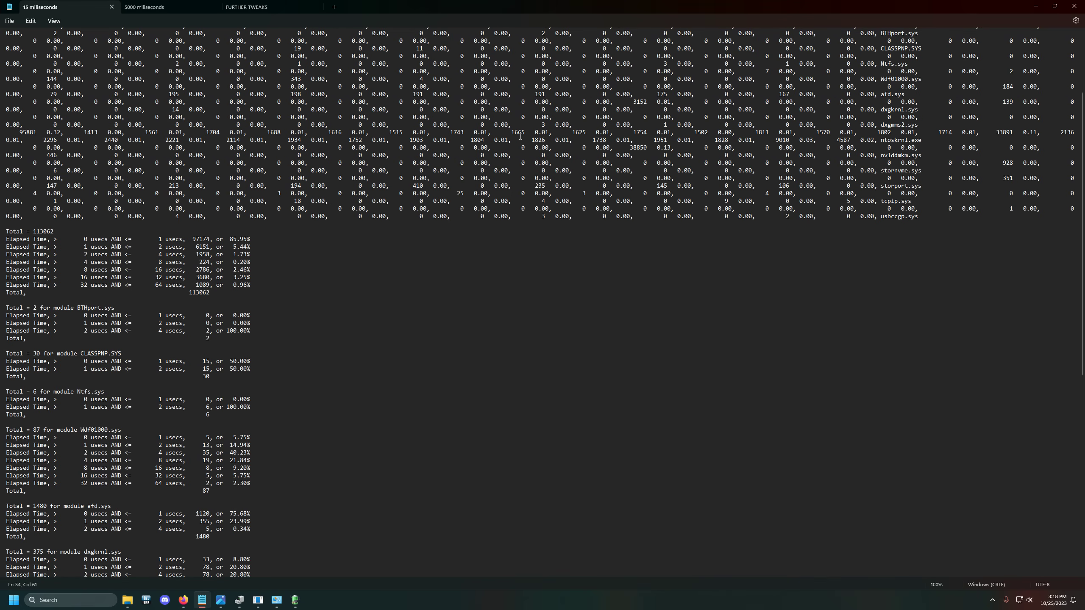
scroll(387, 272, "up", 4)
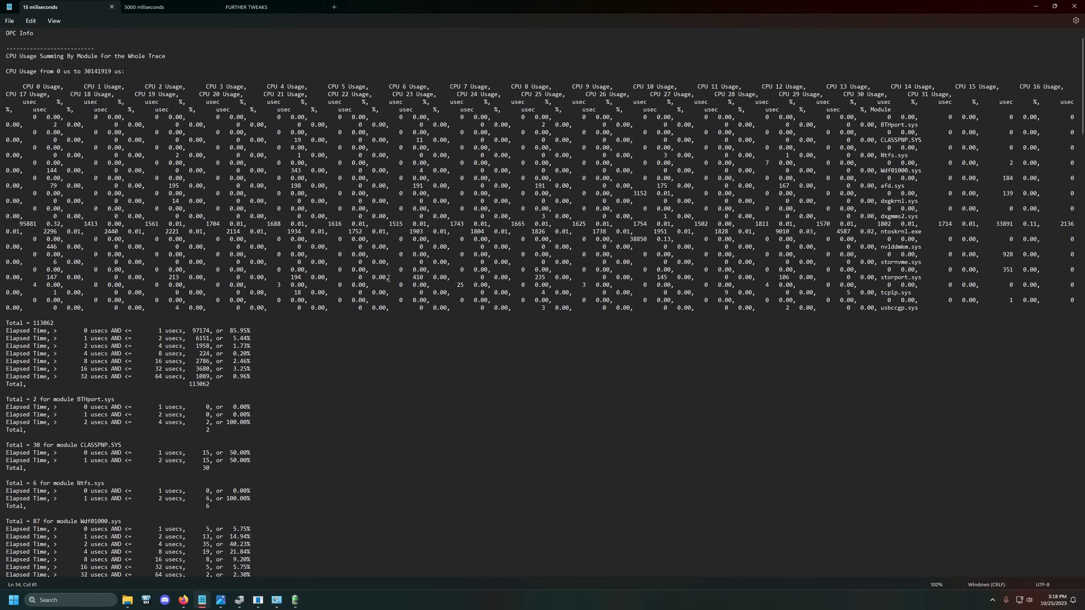
scroll(389, 279, "up", 1)
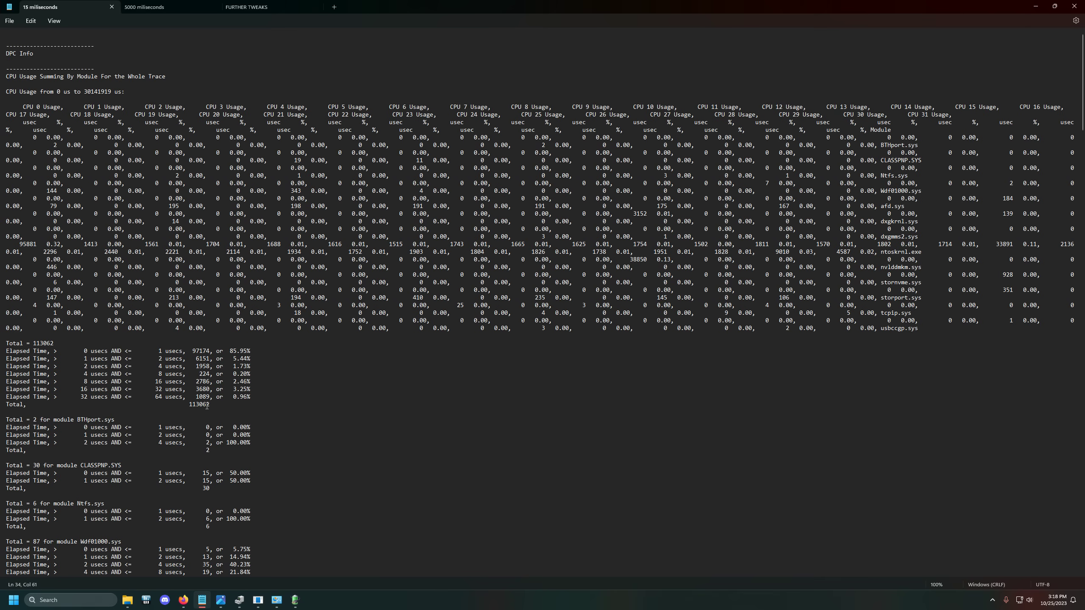
scroll(211, 408, "down", 12)
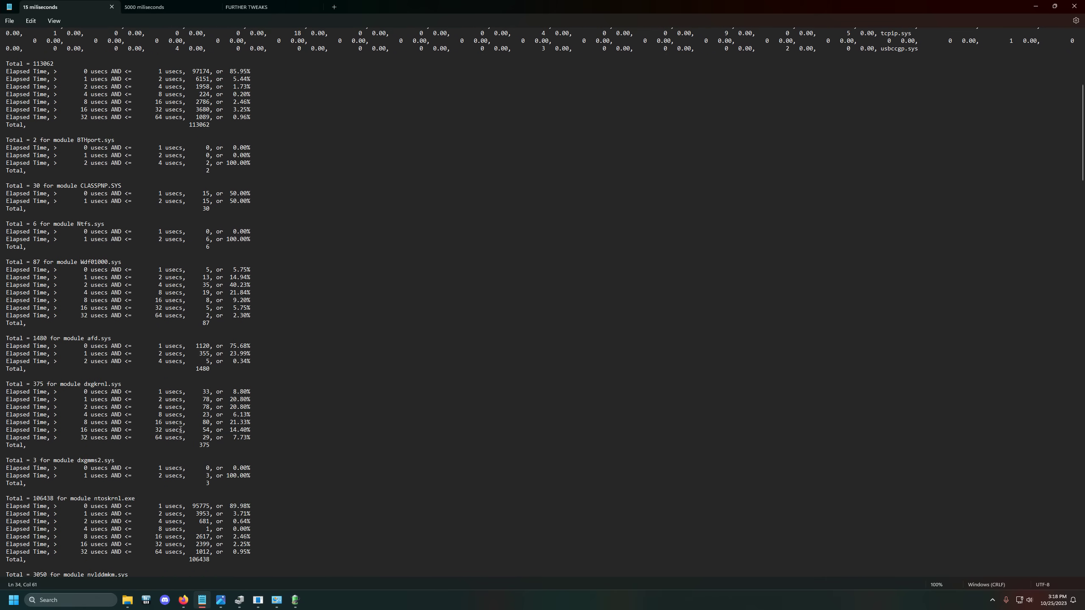
scroll(183, 445, "down", 3)
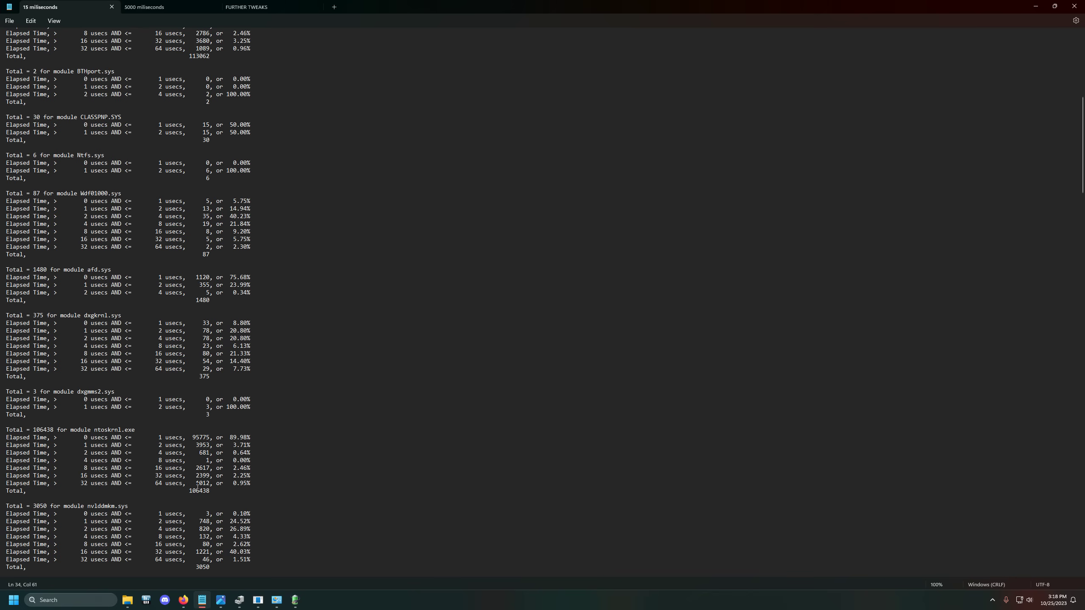
scroll(206, 222, "up", 5)
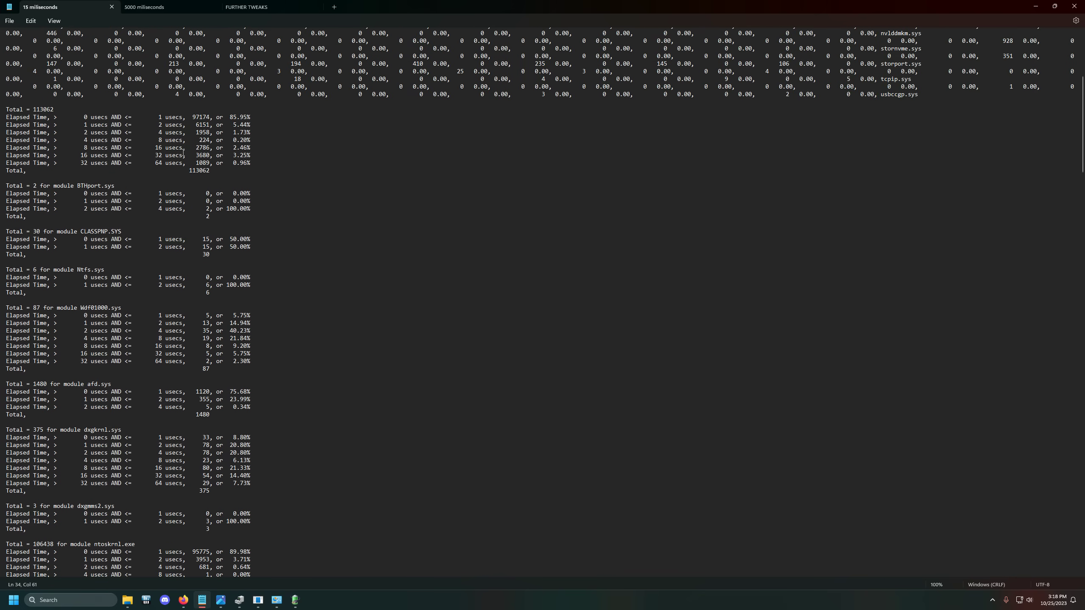
left_click(163, 11)
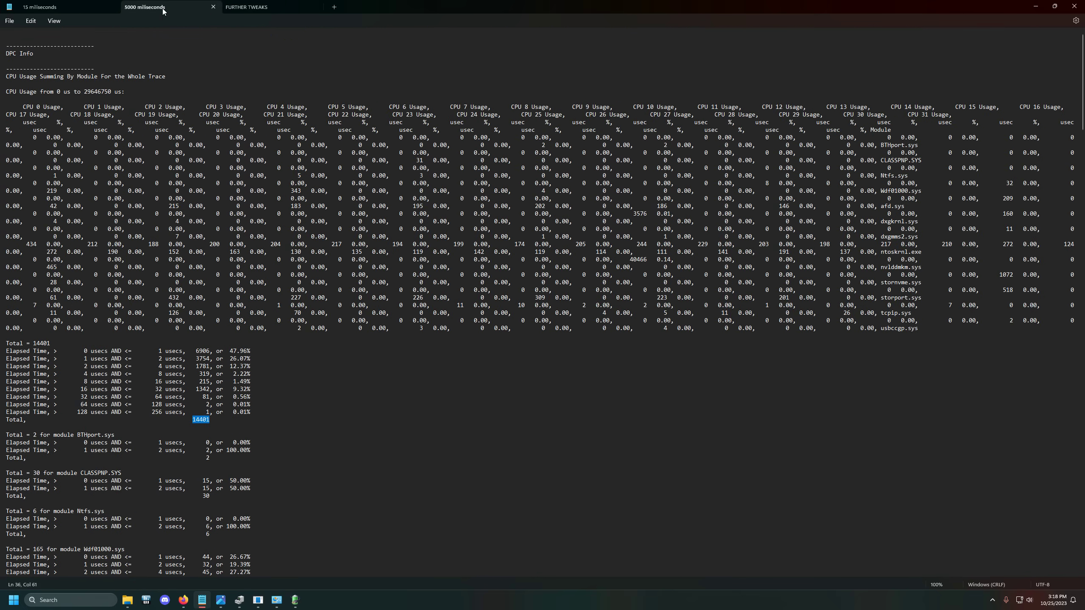
scroll(188, 295, "down", 5)
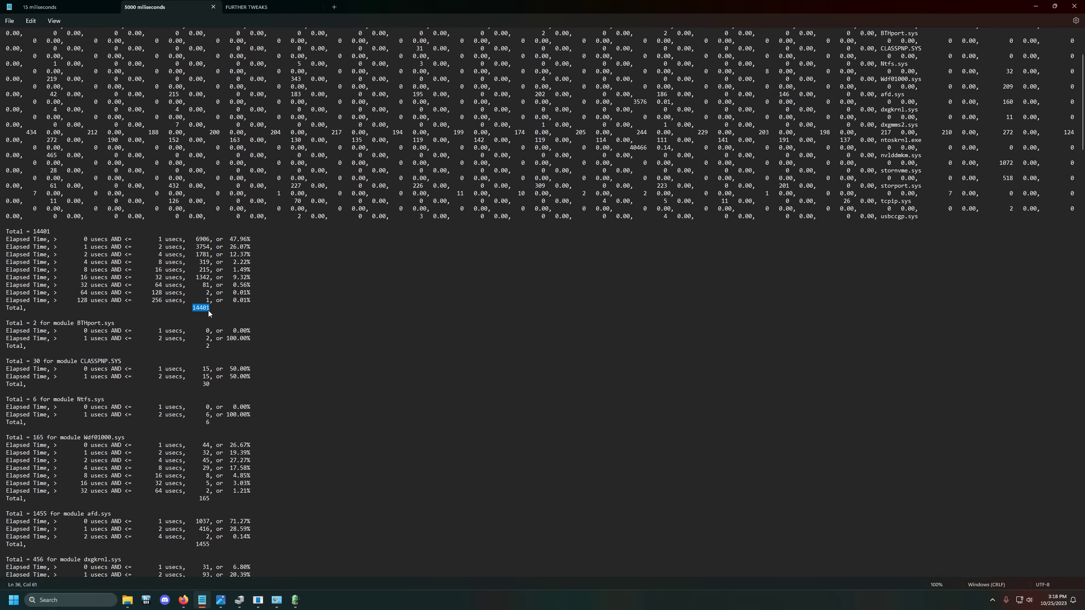
left_click(210, 309)
left_click_drag(212, 311, 193, 312)
scroll(208, 302, "down", 11)
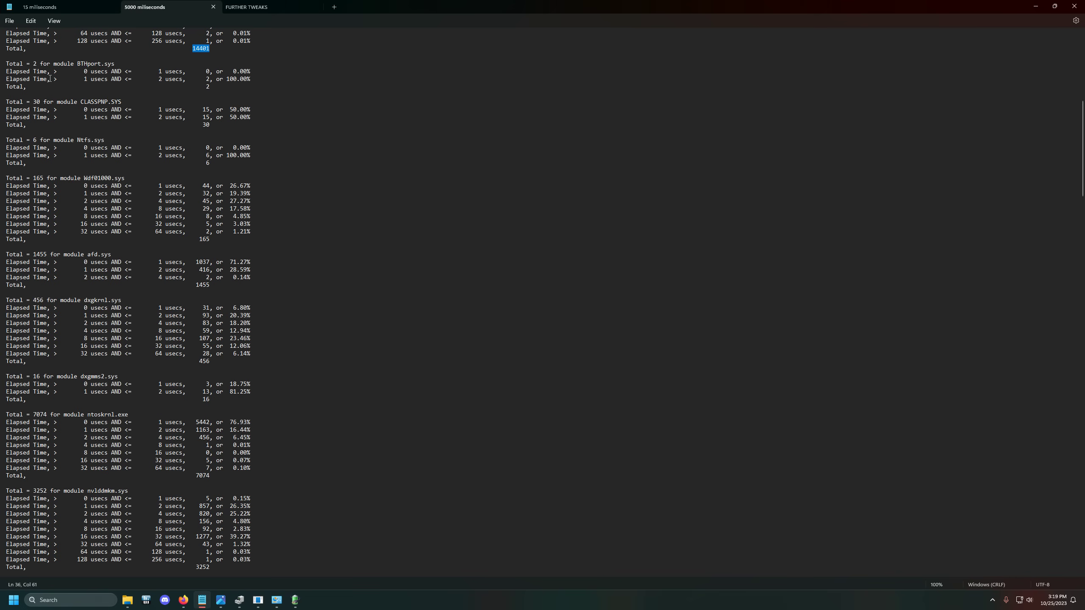
left_click(61, 8)
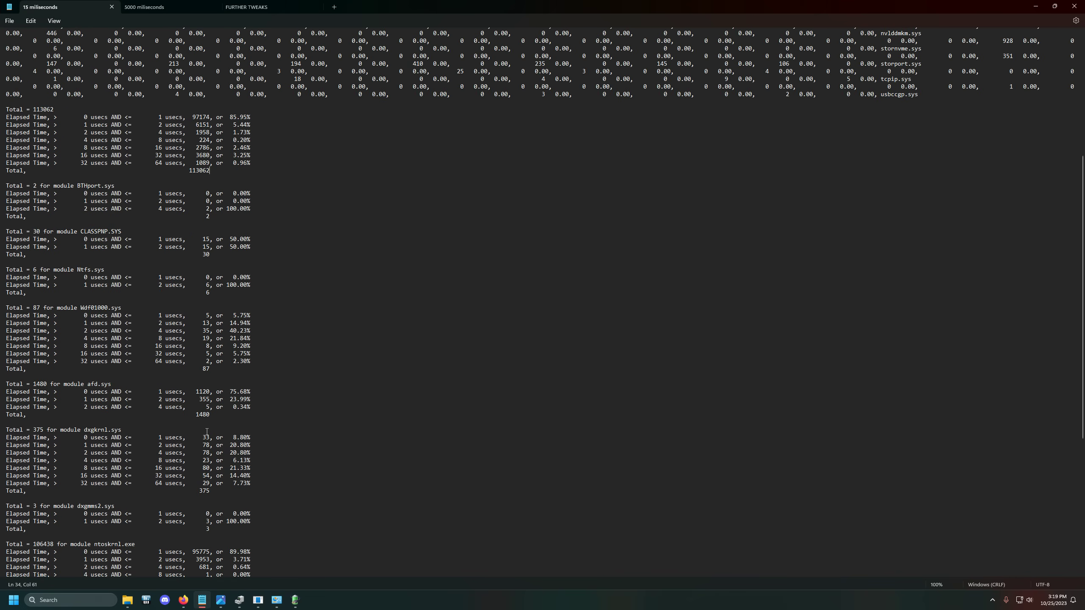
scroll(207, 432, "down", 7)
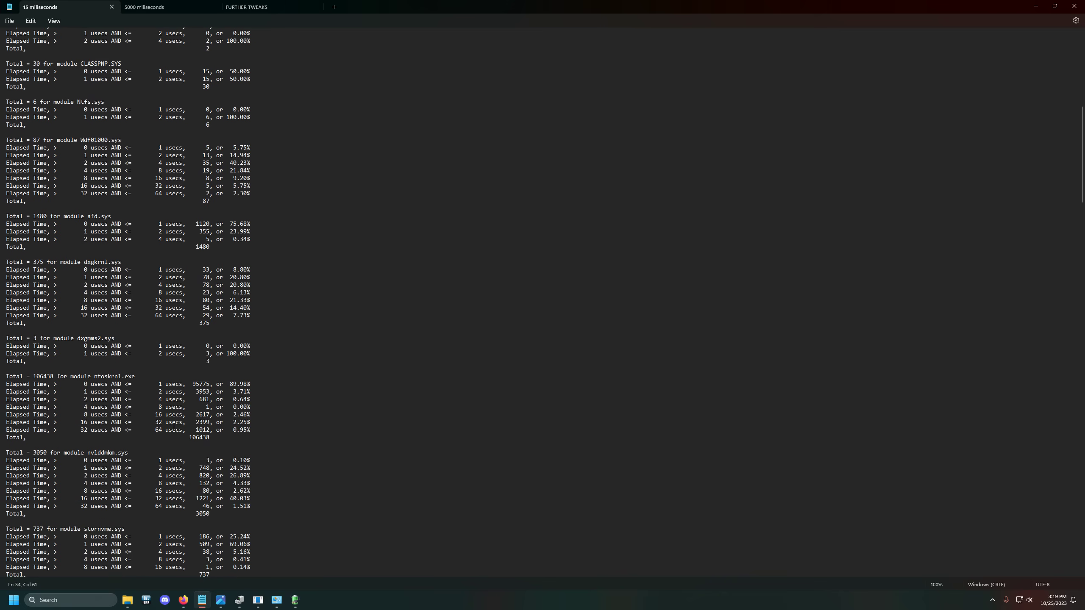
left_click(168, 6)
scroll(197, 330, "down", 1)
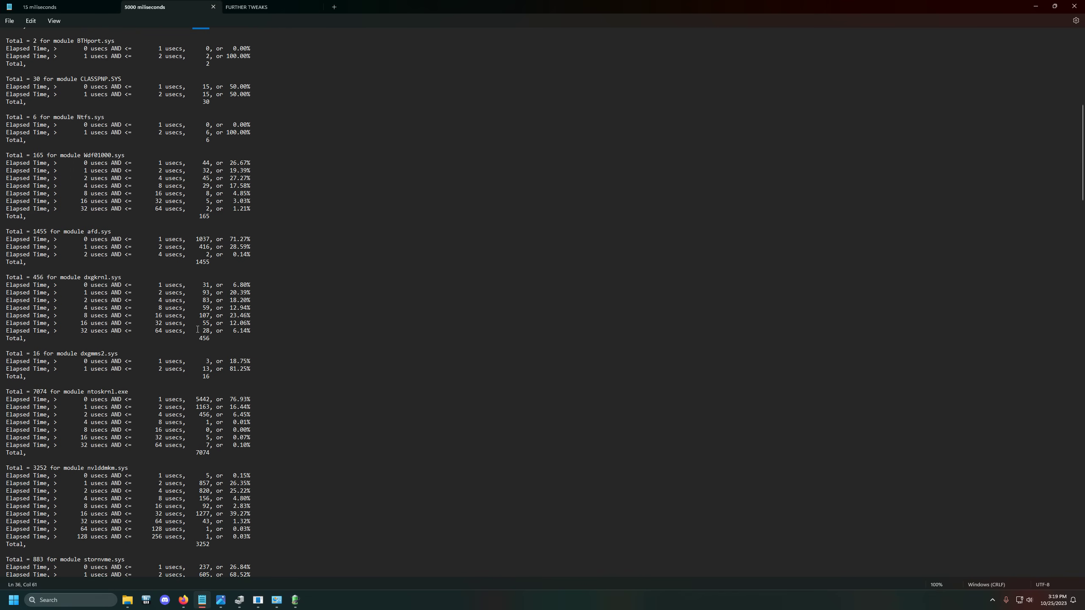
scroll(197, 329, "down", 3)
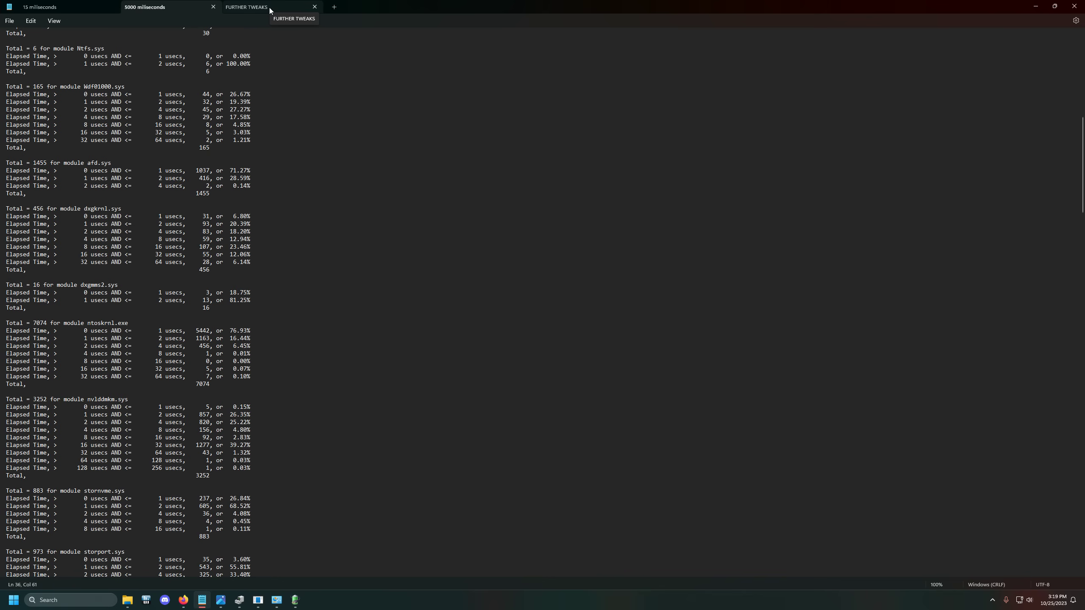
left_click(240, 604)
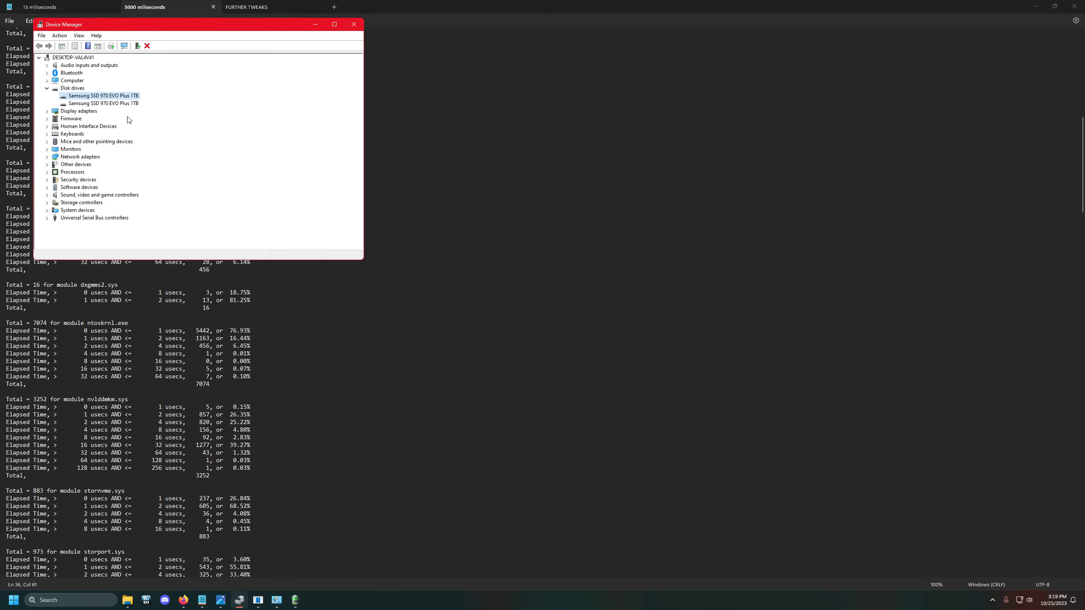
right_click(87, 97)
left_click(114, 135)
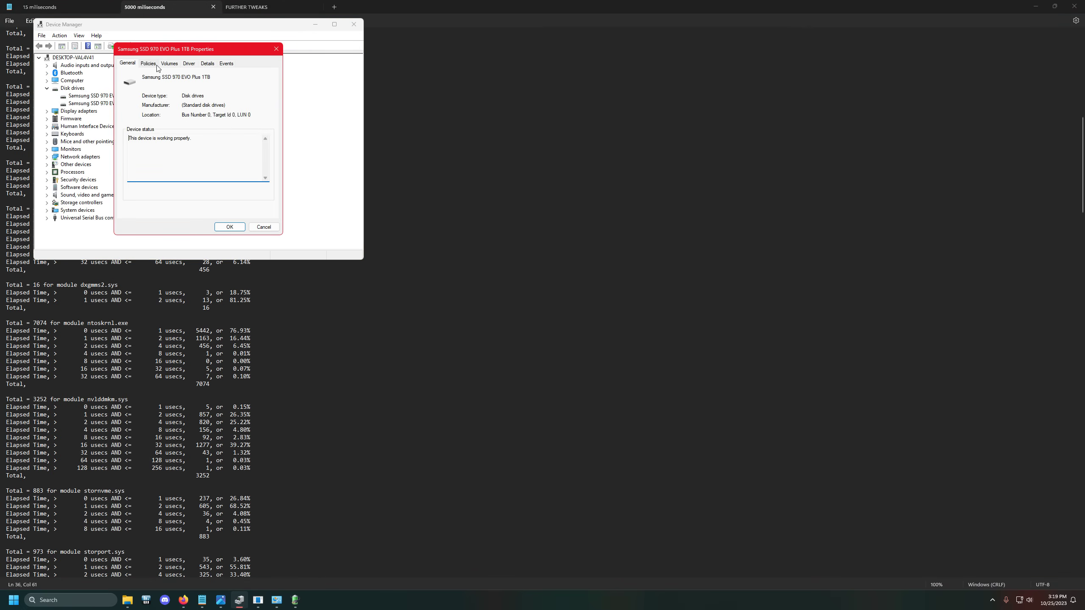
left_click(149, 63)
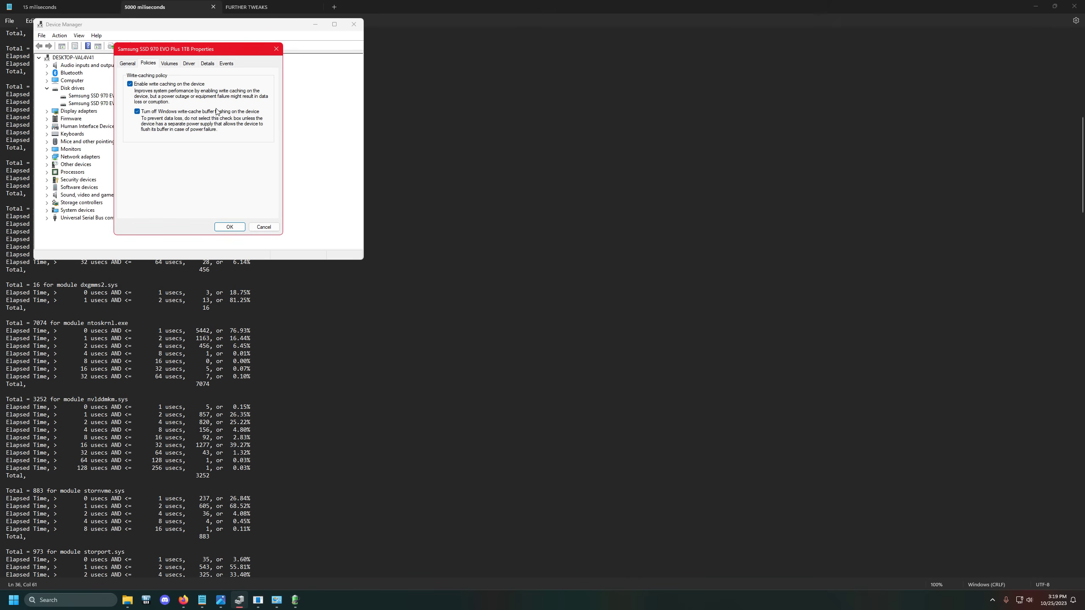
left_click(277, 49)
left_click(316, 24)
scroll(215, 348, "down", 9)
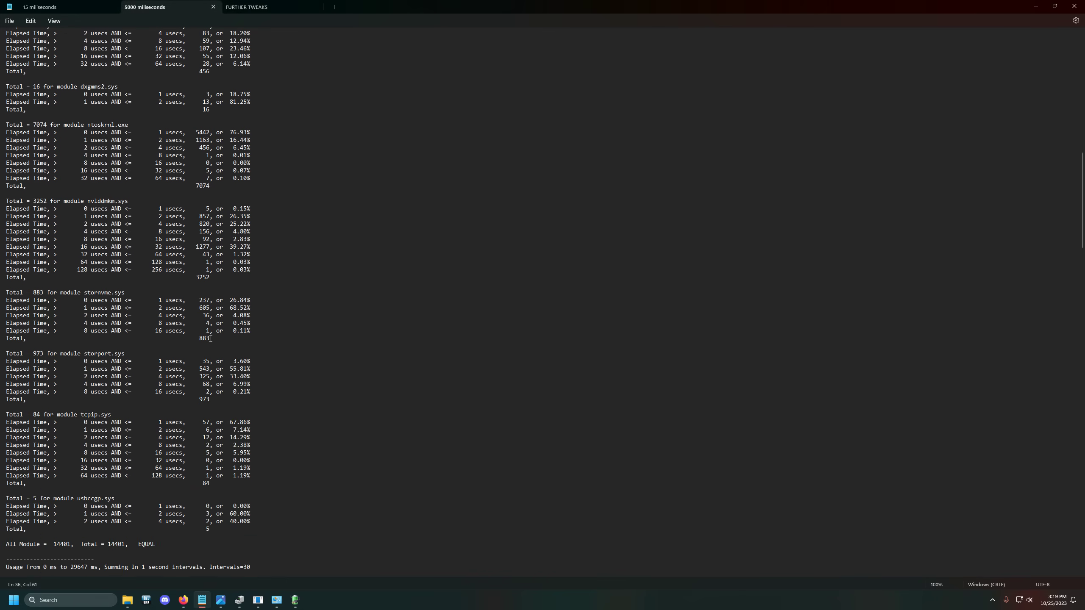
Highlight the stornvme.sys total 883 and the storport.sys total 973 in the 5000 miliseconds log
left_click_drag(215, 337, 195, 338)
left_click_drag(212, 401, 197, 404)
scroll(202, 258, "up", 11)
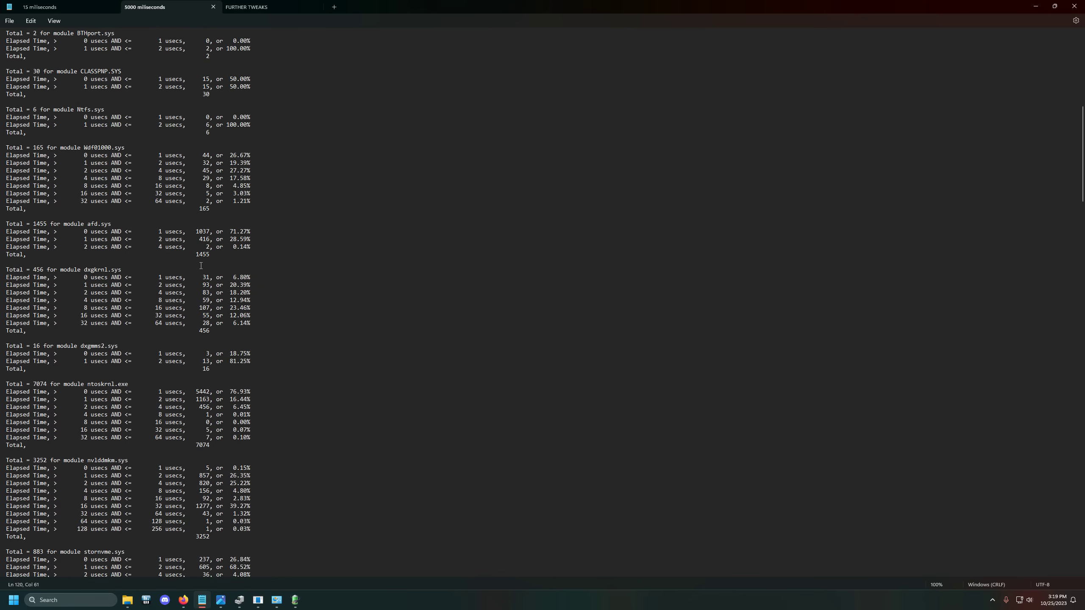
Switch to FURTHER TWEAKS and mark nvlddmkm.sys's 1004 total in its DPC info
left_click(262, 6)
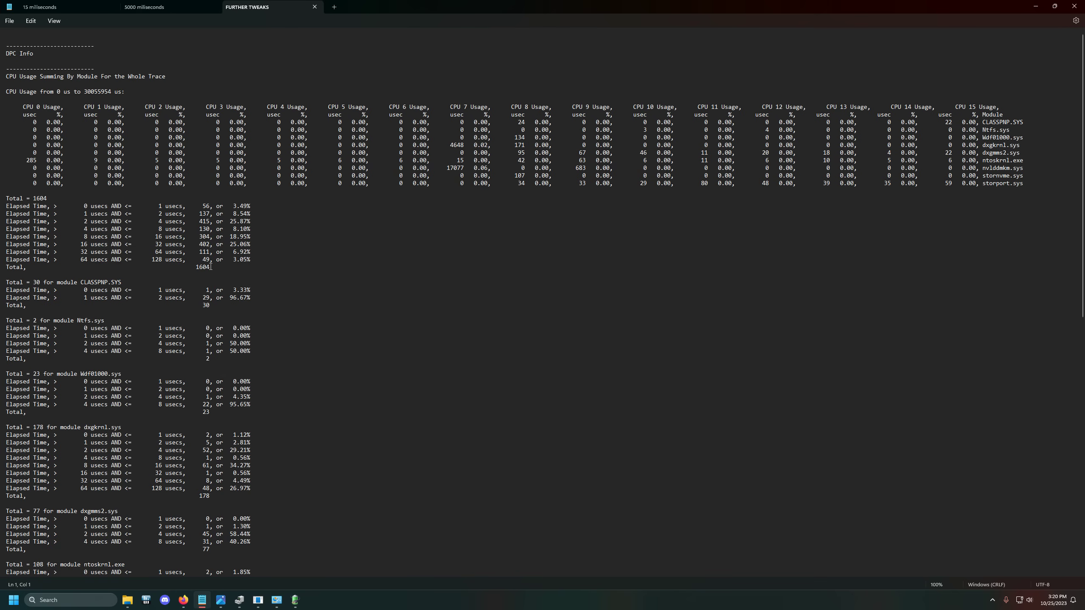
scroll(211, 266, "down", 11)
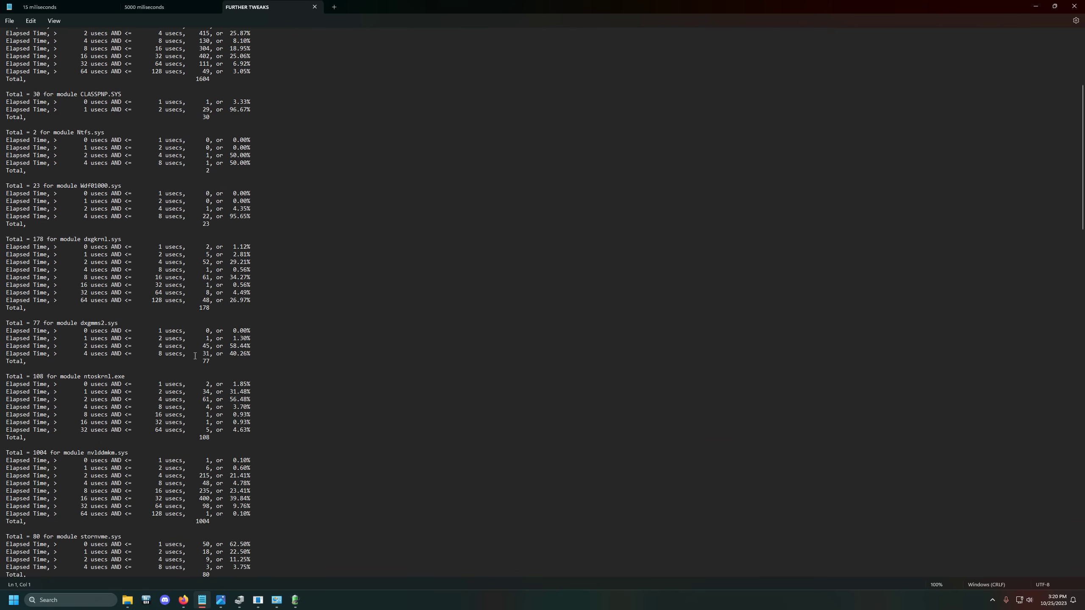
scroll(216, 296, "down", 2)
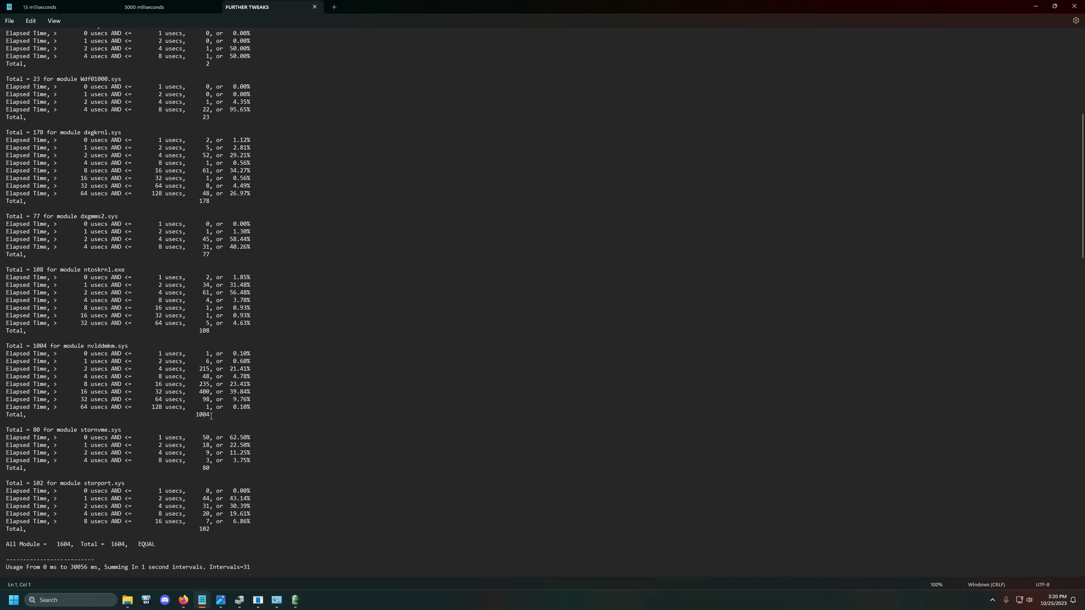
left_click_drag(211, 416, 196, 411)
scroll(231, 232, "up", 13)
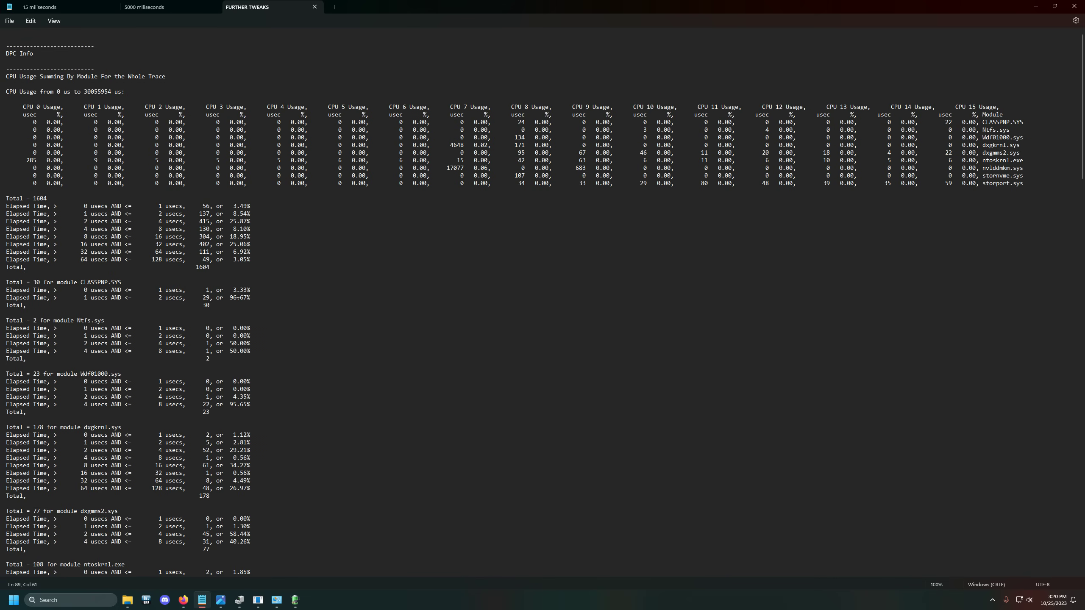
Bring Windows Photos forward and view the second xperf scheduler screenshot
mouse_move(222, 601)
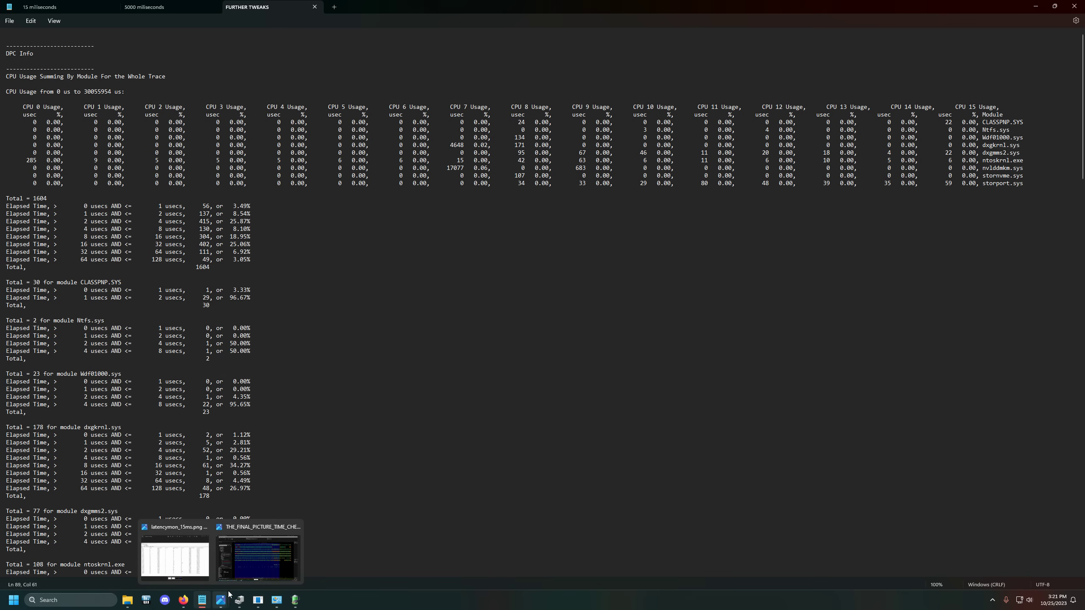
left_click(259, 556)
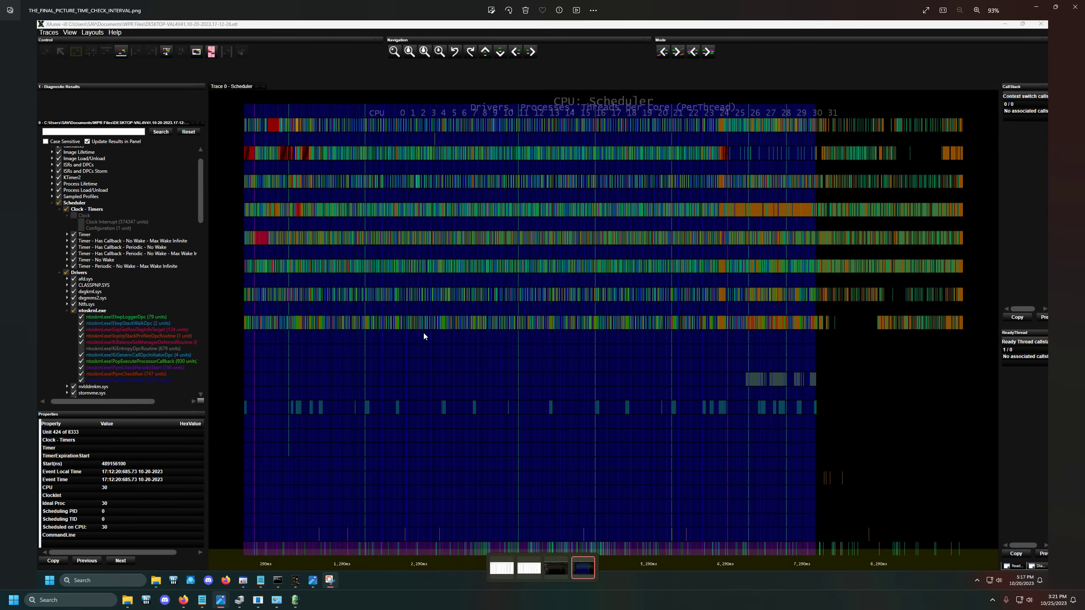
left_click(554, 566)
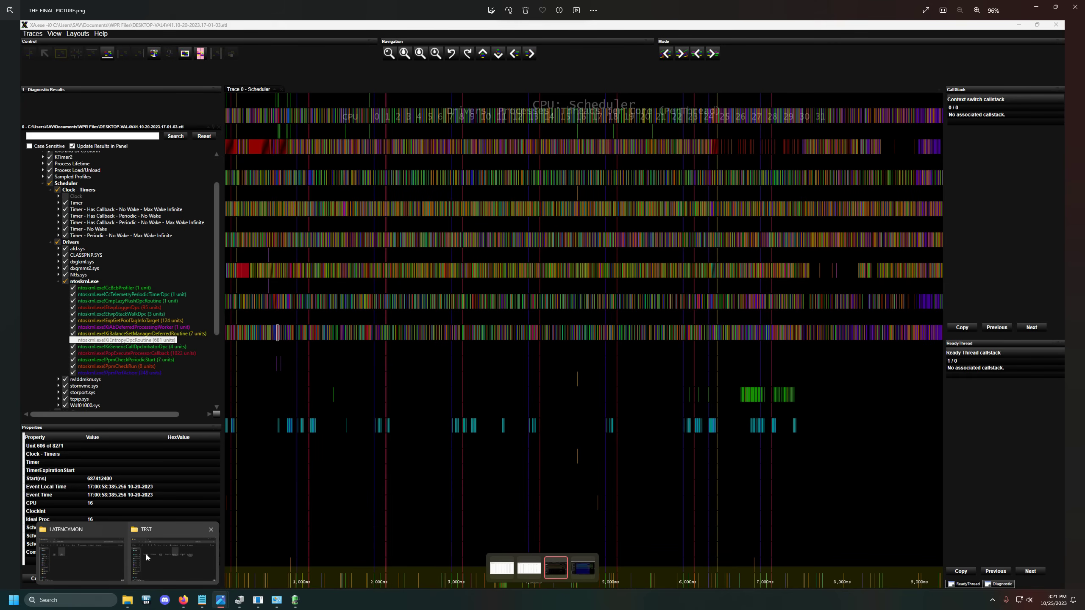
Move through the LatencyMon 15 ms capture to latencymon_5000miliseconds.png
mouse_move(205, 605)
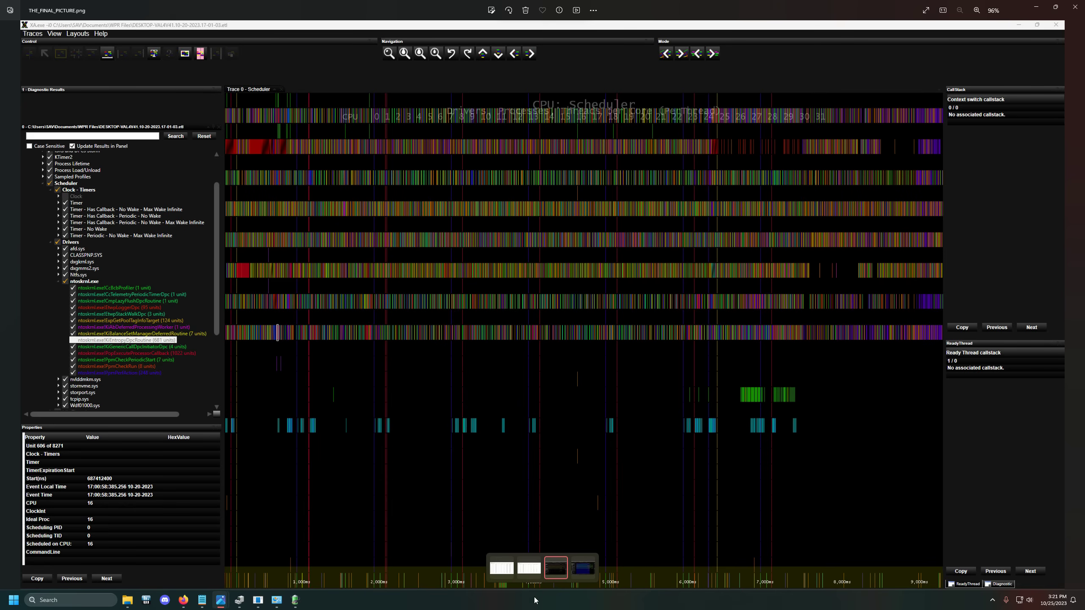
left_click(499, 572)
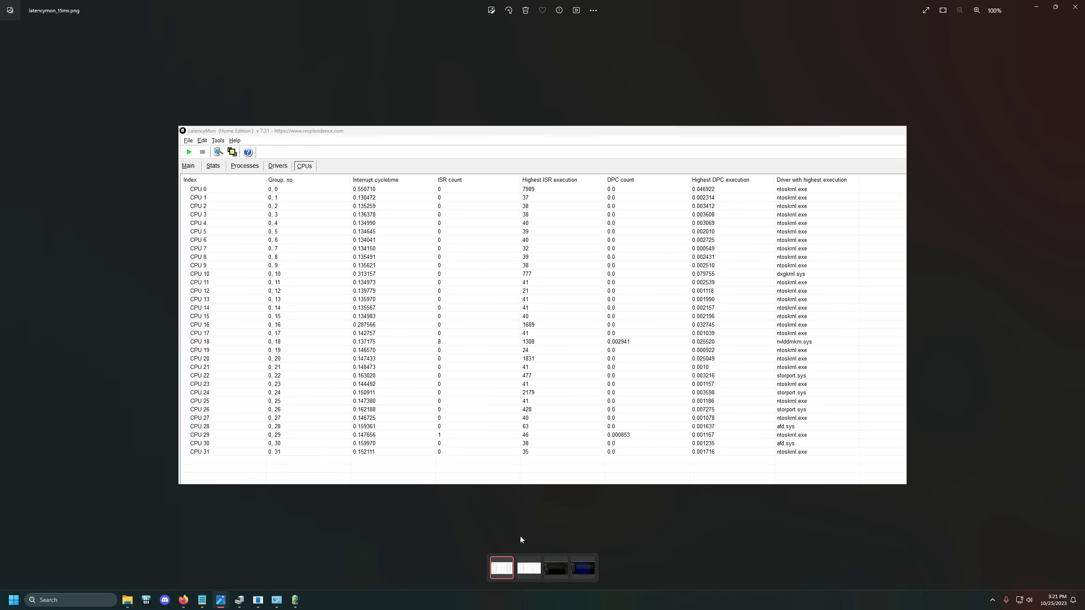
left_click(525, 574)
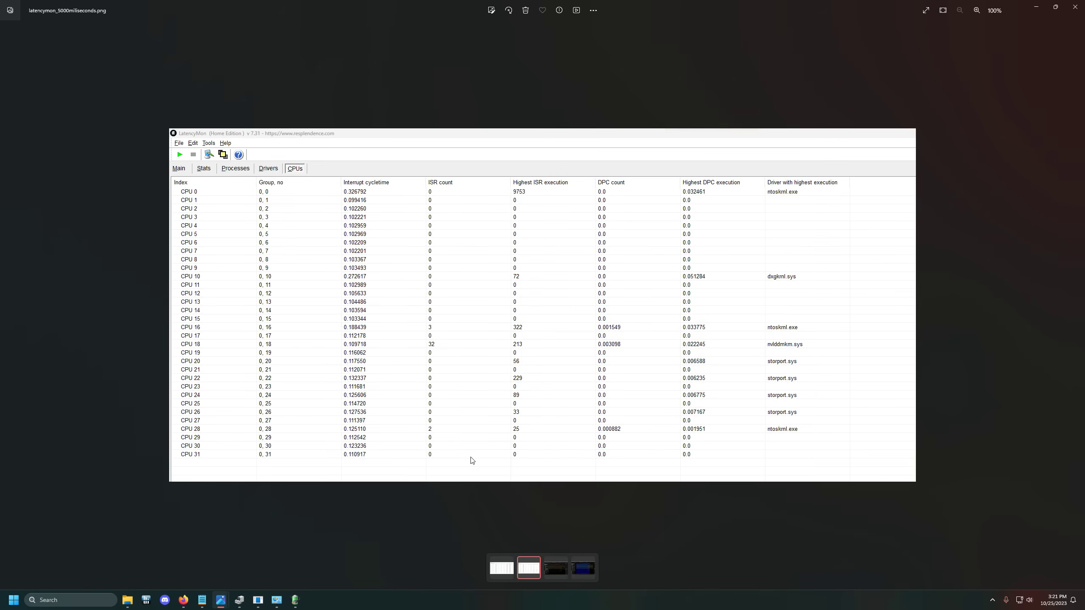
mouse_move(188, 607)
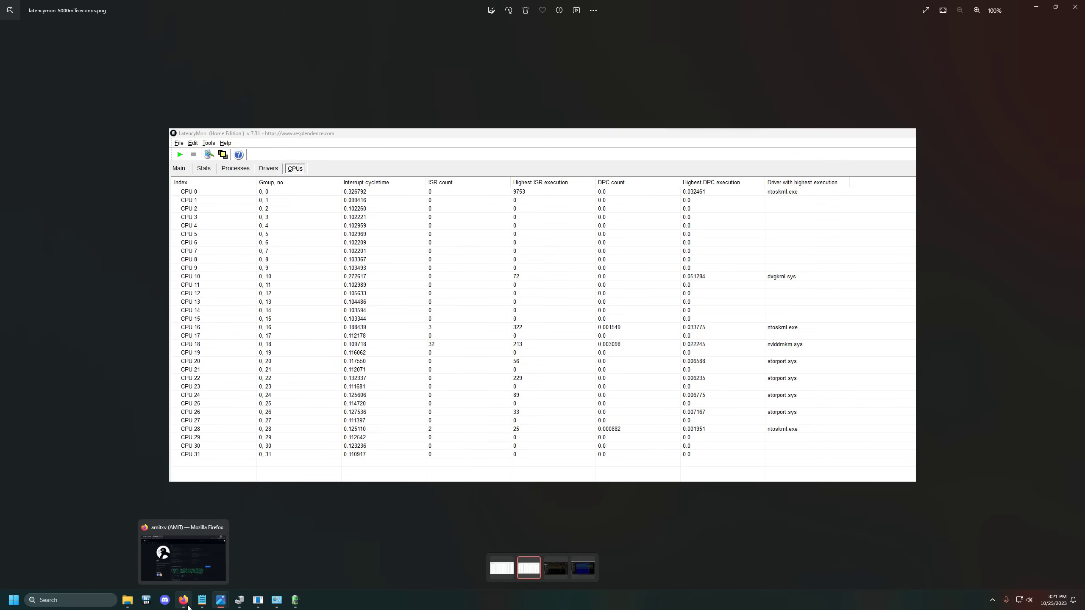
left_click(186, 607)
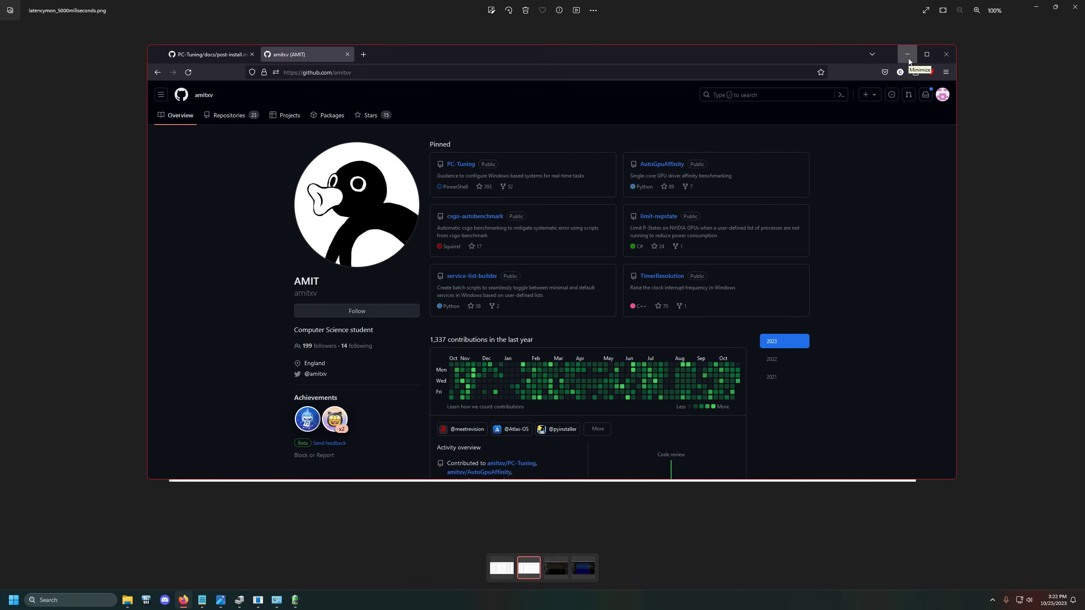
left_click(907, 57)
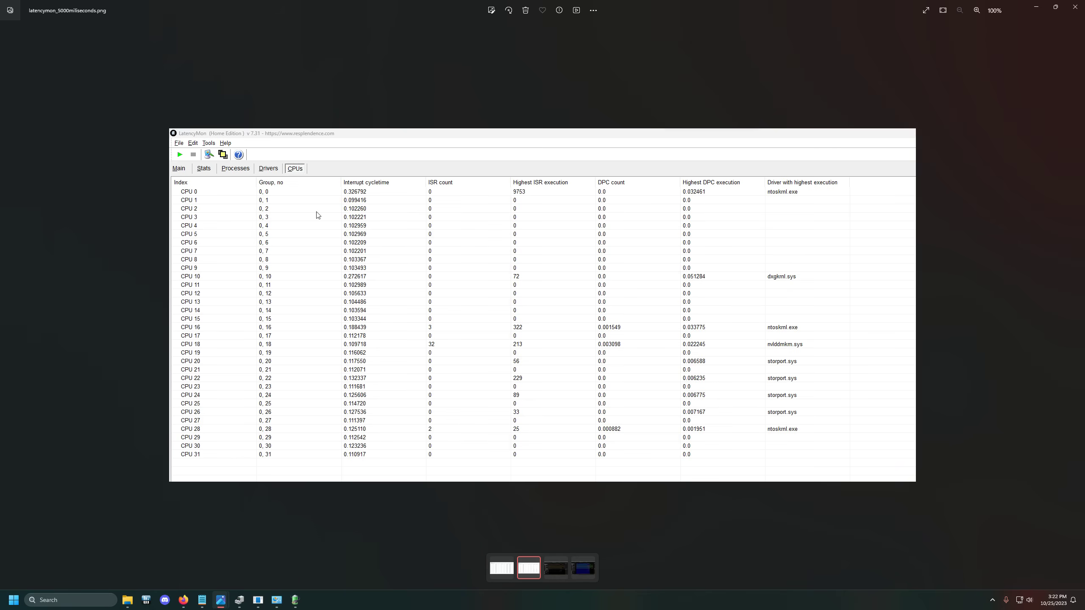
mouse_move(127, 607)
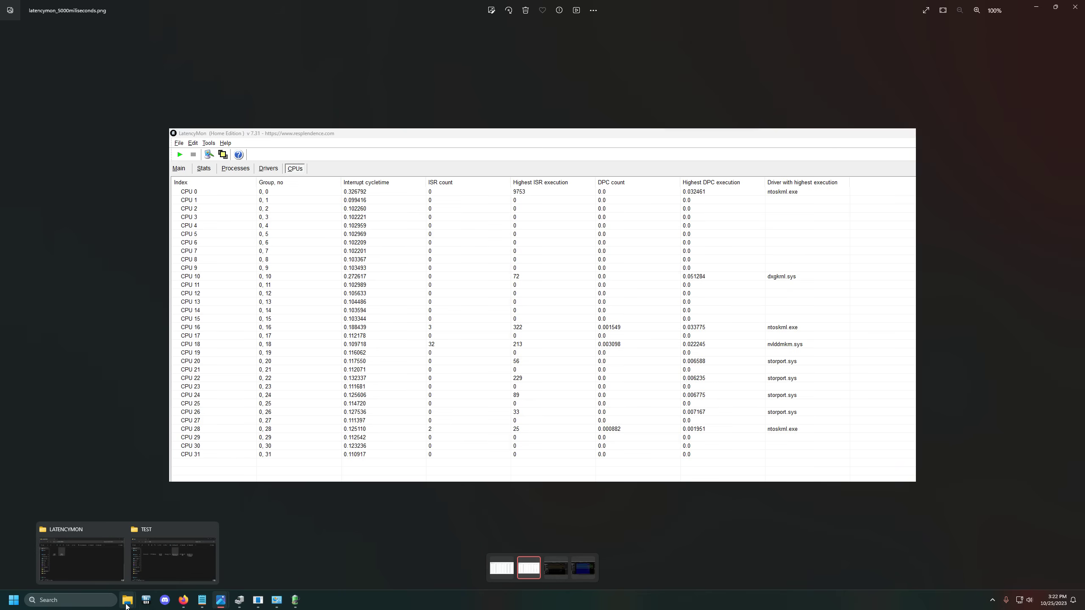
left_click(88, 565)
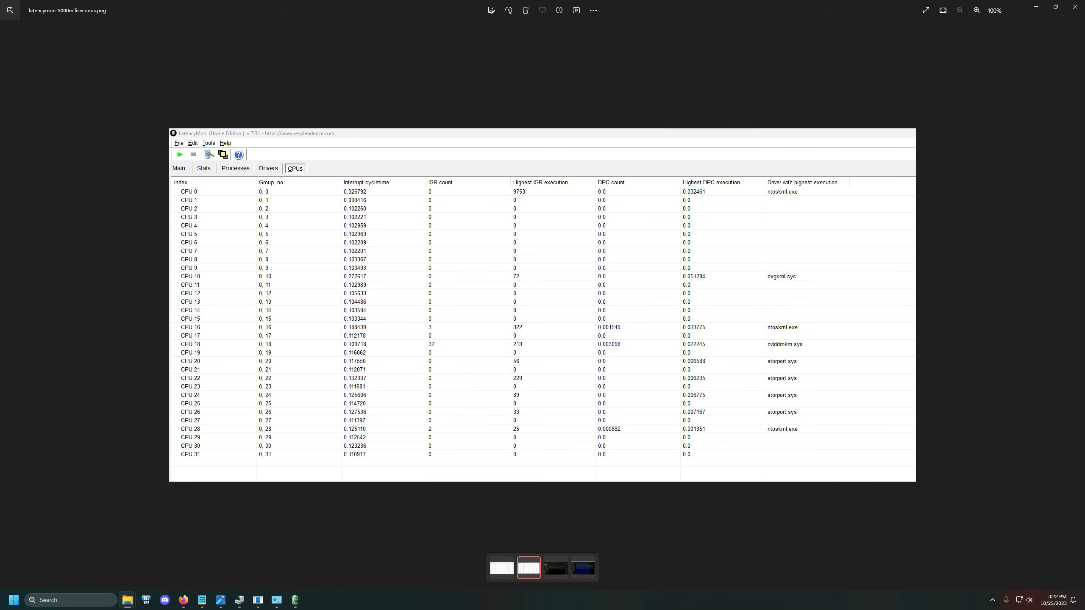
Open .78 DPC LATENCY.png in an enlarged second viewer, then show .59 DPC LATENCYS.png
key("Return")
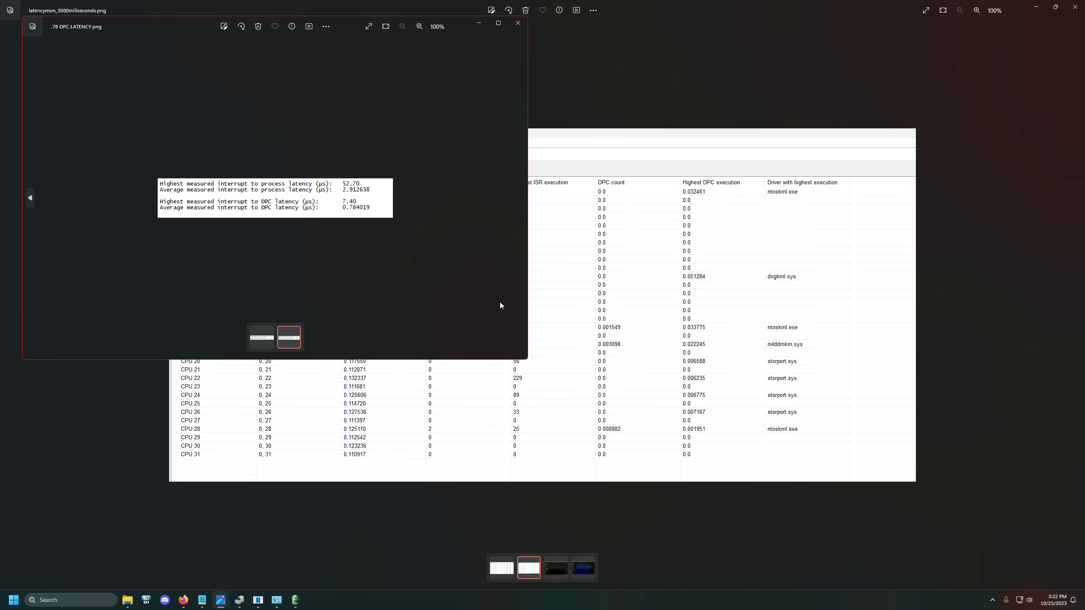
left_click_drag(528, 359, 949, 517)
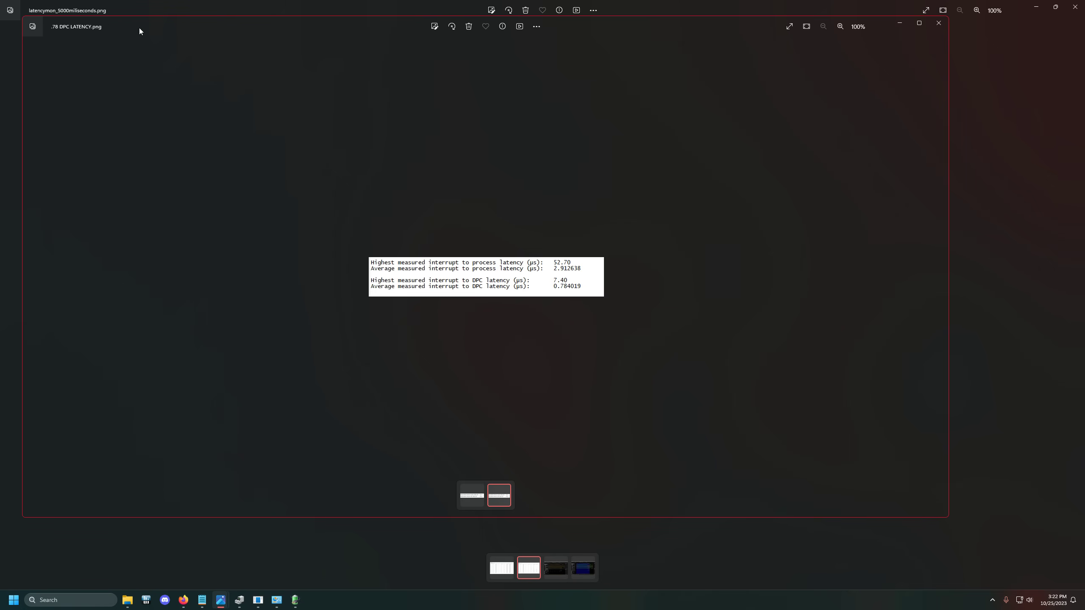
left_click(466, 500)
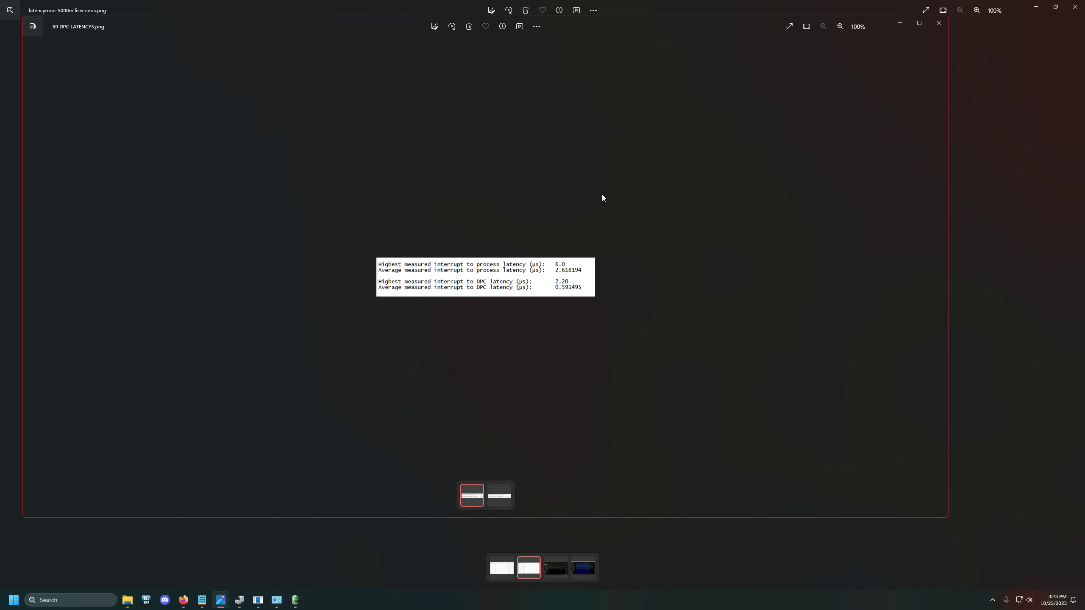
Show the Power Options advanced settings, then PowerSettingsExplorer with 5000 for both schemes
left_click(295, 600)
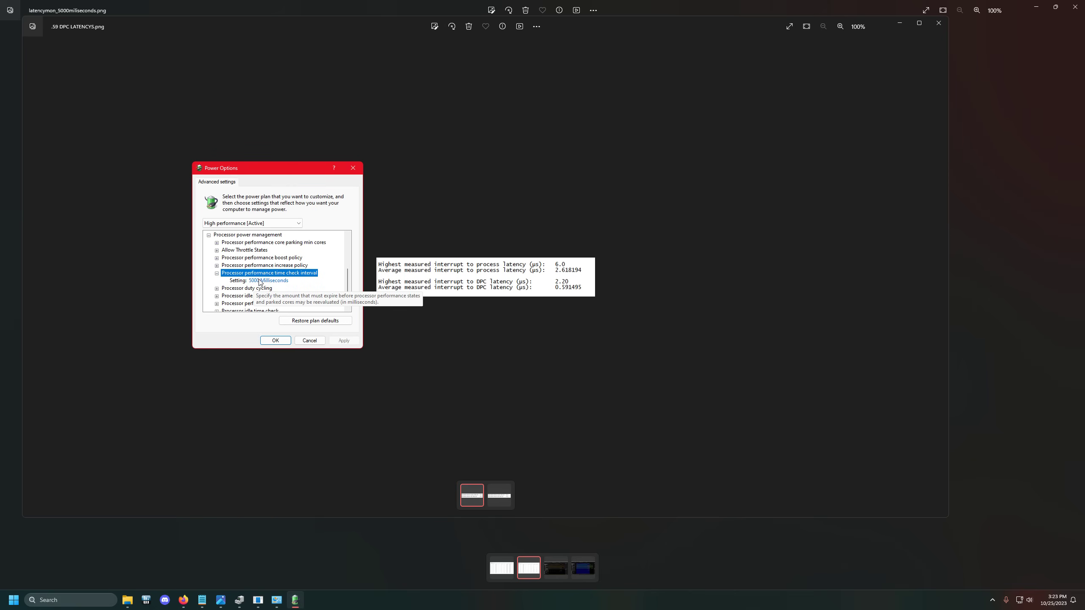
left_click(258, 600)
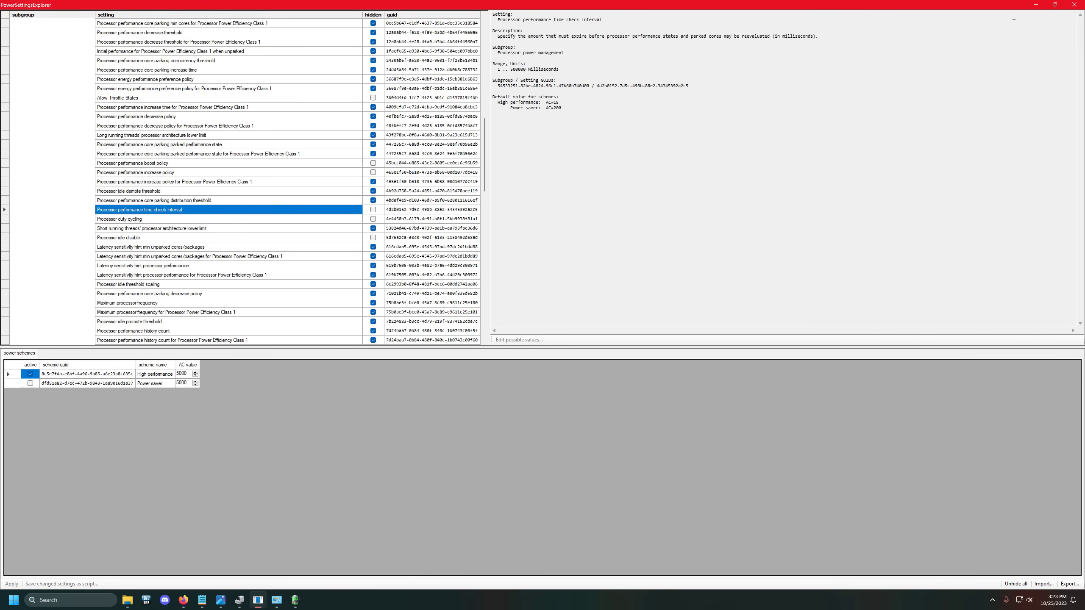
Minimize PowerSettingsExplorer to reveal the 5000 Milliseconds time check interval in Power Options
left_click(1036, 5)
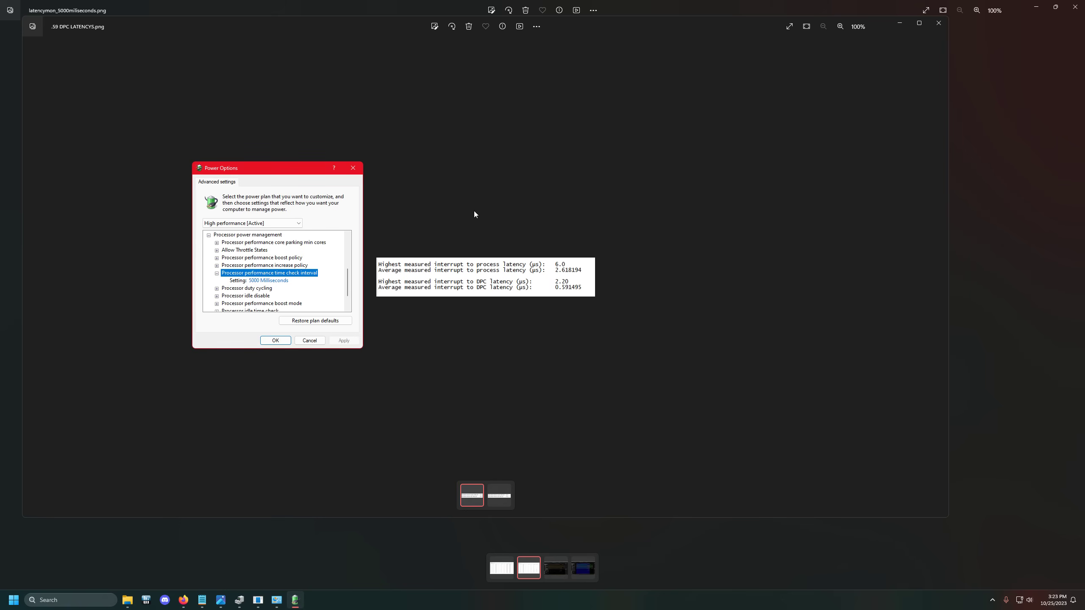